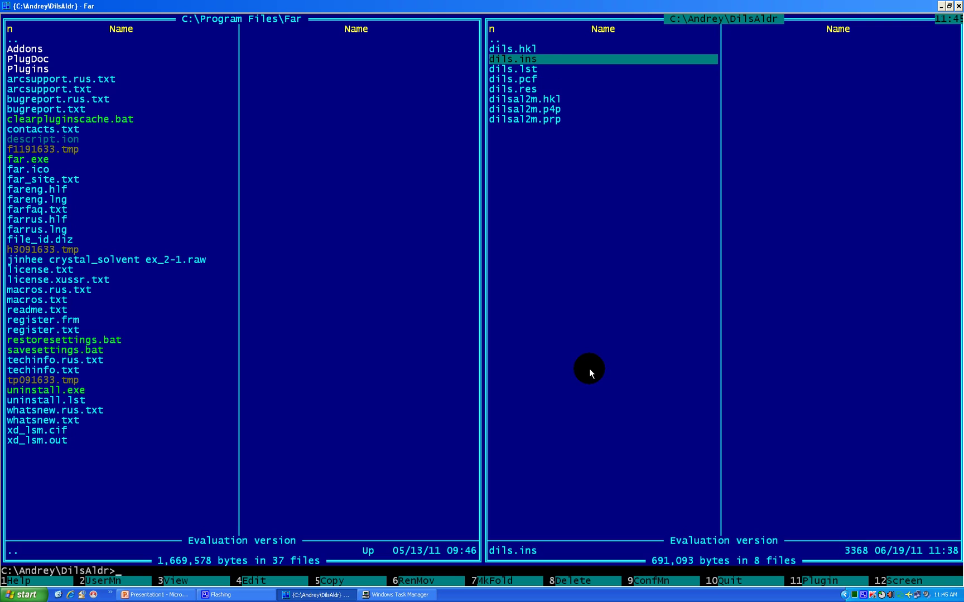
Step: Open the dils.lst refinement listing in Far Manager's viewer
{"action": "key", "text": "Down"}
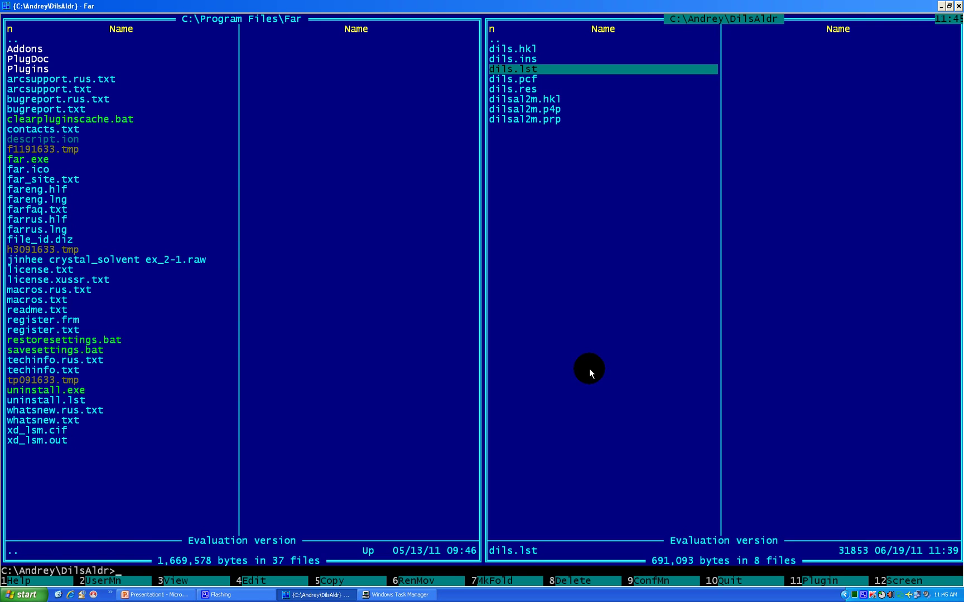
{"action": "key", "text": "F3"}
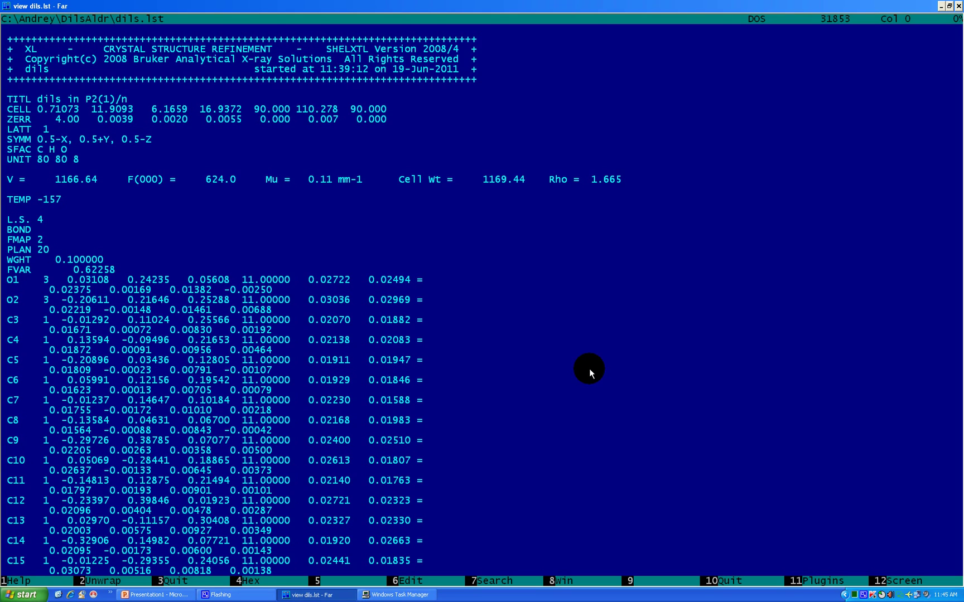
Step: Page through dils.lst's atom and displacement tables to the final R1 = 0.0501, then close it
{"action": "key", "text": "Page_Down"}
{"action": "key", "text": "Page_Down"}
{"action": "key", "text": "Page_Down"}
{"action": "key", "text": "Page_Down"}
{"action": "key", "text": "Page_Down"}
{"action": "key", "text": "Page_Down"}
{"action": "key", "text": "Page_Down"}
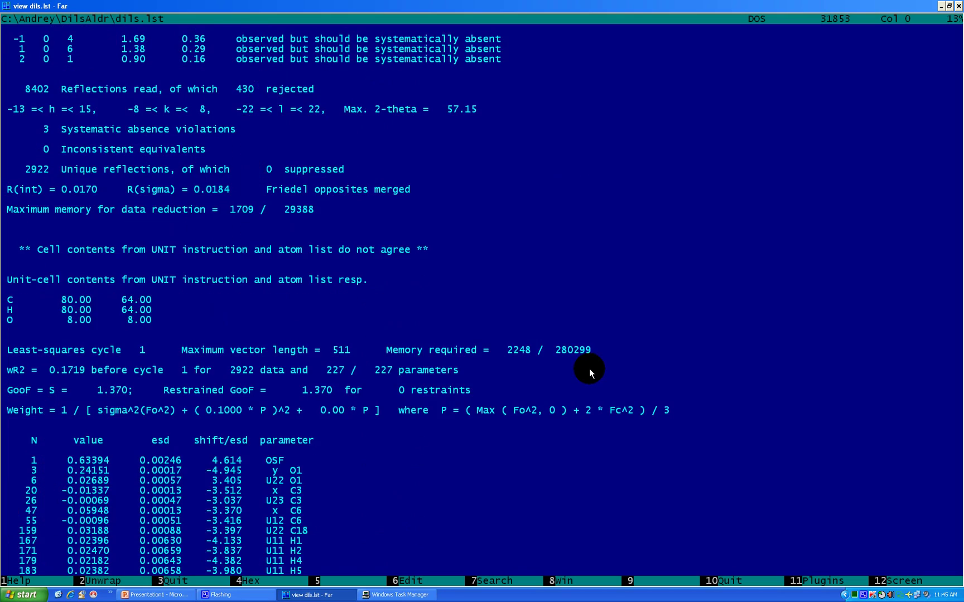
{"action": "key", "text": "Page_Down"}
{"action": "key", "text": "Page_Down"}
{"action": "key", "text": "Page_Down"}
{"action": "key", "text": "Page_Down"}
{"action": "key", "text": "Page_Down"}
{"action": "key", "text": "Page_Down"}
{"action": "key", "text": "Page_Down"}
{"action": "key", "text": "Page_Down"}
{"action": "key", "text": "Page_Down"}
{"action": "key", "text": "Page_Down"}
{"action": "key", "text": "Page_Down"}
{"action": "key", "text": "Page_Down"}
{"action": "key", "text": "Page_Down"}
{"action": "key", "text": "Page_Down"}
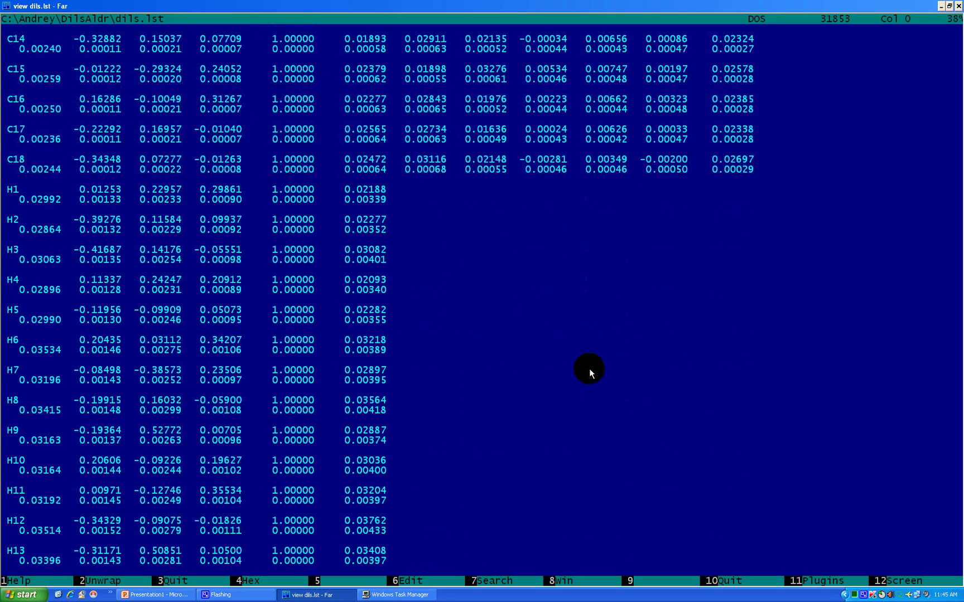
{"action": "key", "text": "Page_Up"}
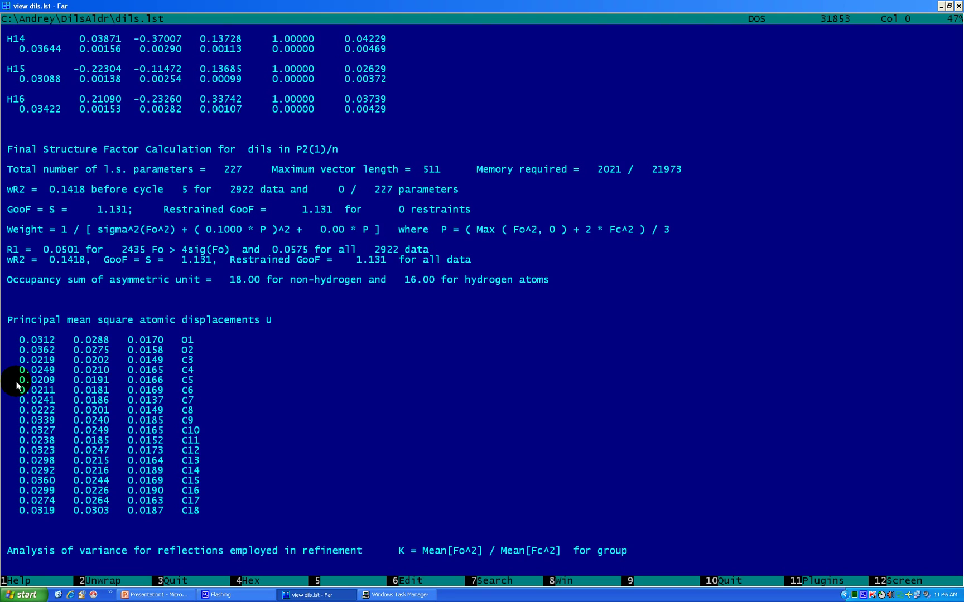
{"action": "key", "text": "Escape"}
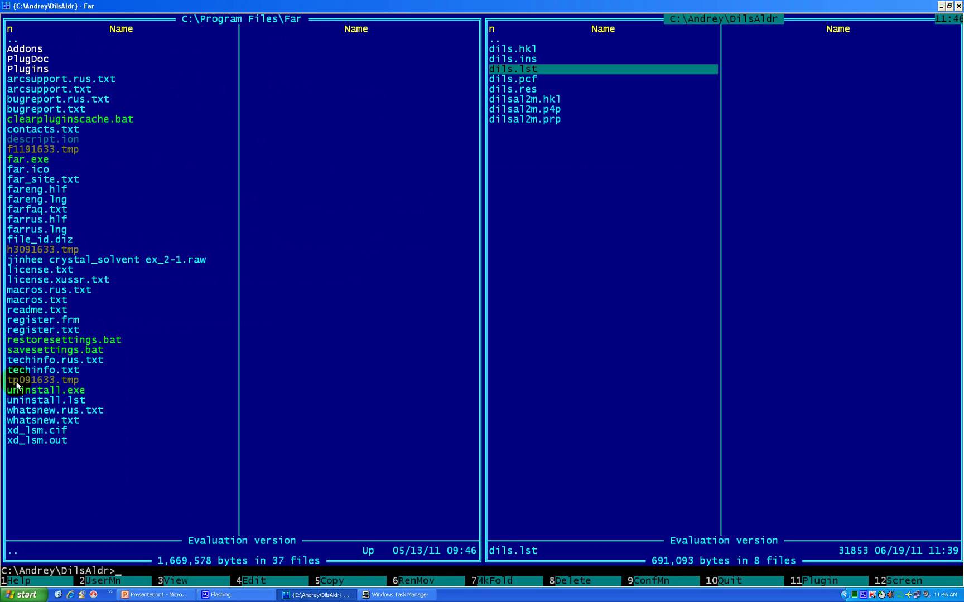
Step: Re-refine the structure with 'xl dils' and check the refinement output
{"action": "key", "text": "Up"}
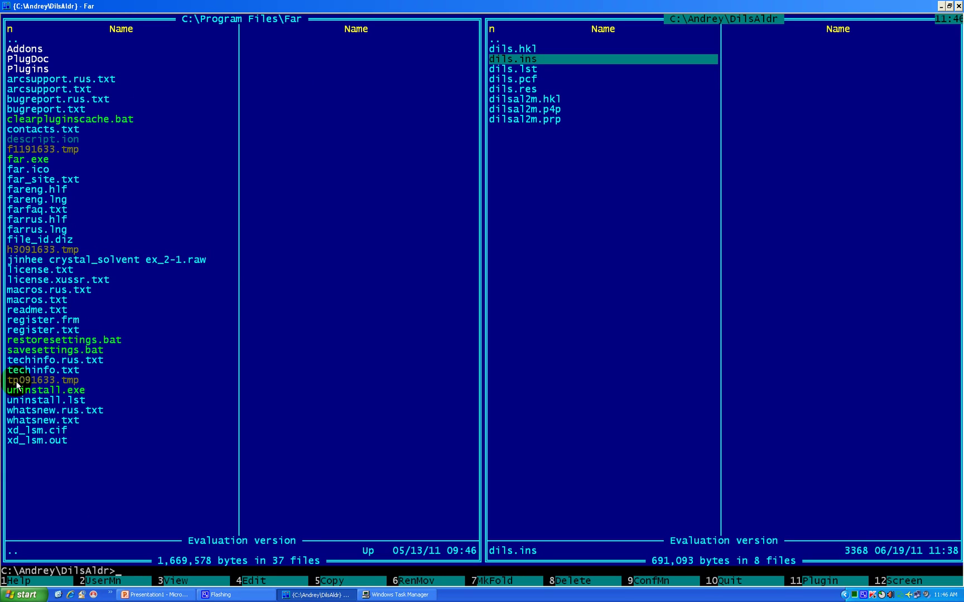
{"action": "key", "text": "Down"}
{"action": "key", "text": "Down"}
{"action": "key", "text": "Up"}
{"action": "key", "text": "Up"}
{"action": "type", "text": "xl dils"}
{"action": "key", "text": "Return"}
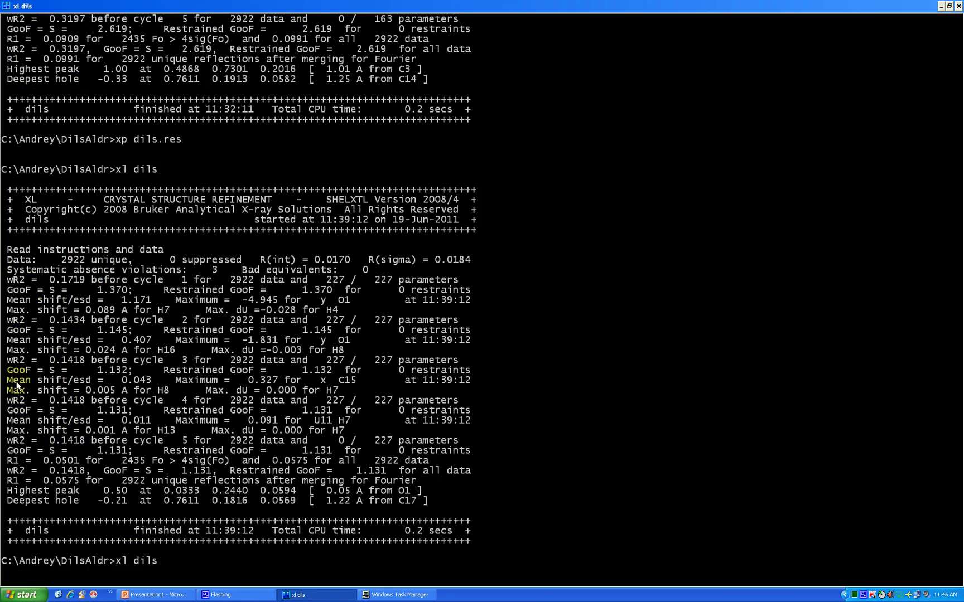
{"action": "key", "text": "ctrl+o"}
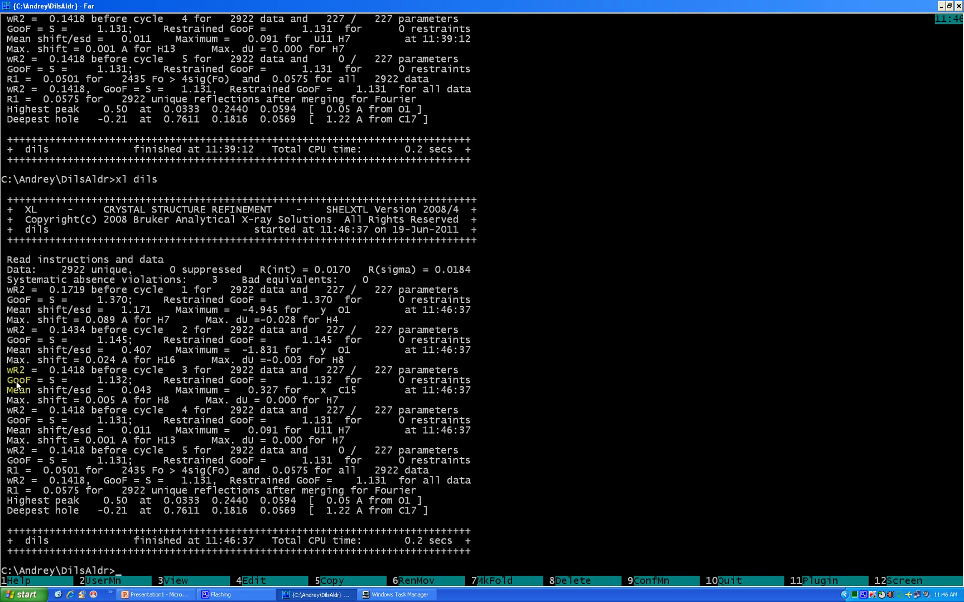
{"action": "key", "text": "ctrl+o"}
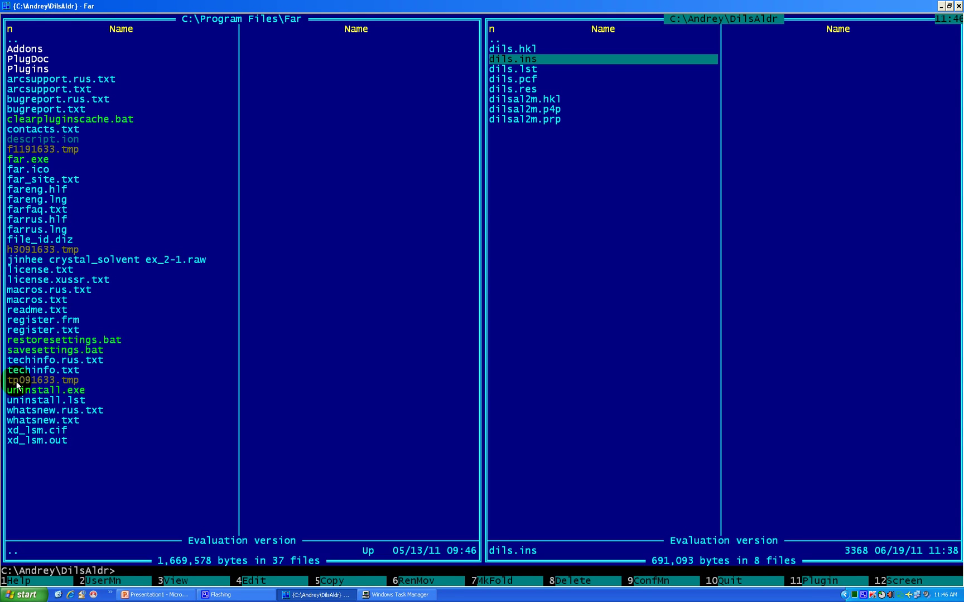
Step: Launch XP on dils.res
{"action": "key", "text": "Down"}
{"action": "key", "text": "Down"}
{"action": "key", "text": "Down"}
{"action": "type", "text": "xp"}
{"action": "key", "text": "ctrl+Return"}
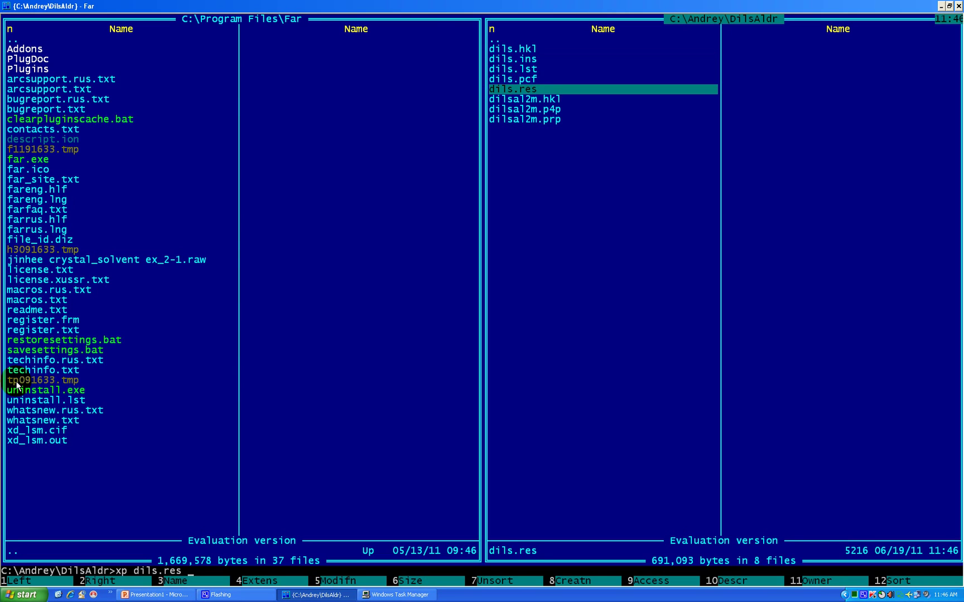
{"action": "key", "text": "Return"}
Step: Run fmol, rebuild with 'fmol less $q' to drop Q peaks, and show the proj drawing
{"action": "type", "text": "fmol"}
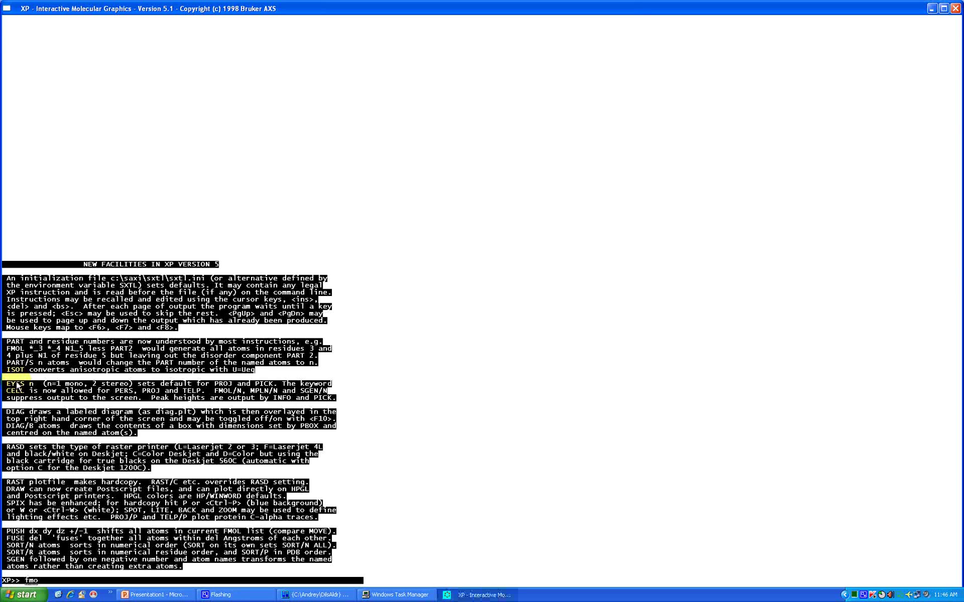
{"action": "key", "text": "Return"}
{"action": "key", "text": "Return"}
{"action": "key", "text": "Return"}
{"action": "key", "text": "Return"}
{"action": "key", "text": "Return"}
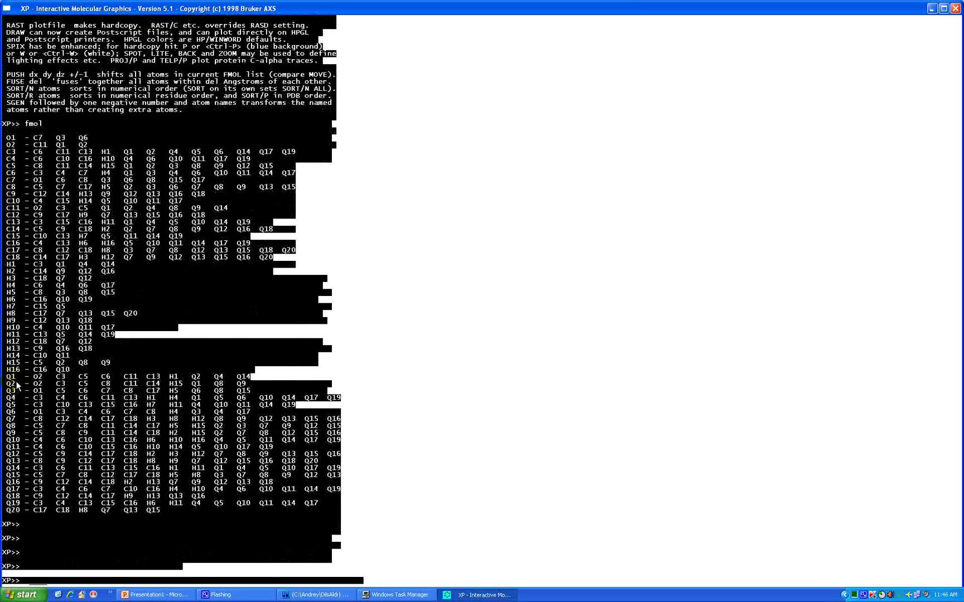
{"action": "type", "text": "pro"}
{"action": "key", "text": "BackSpace"}
{"action": "key", "text": "BackSpace"}
{"action": "key", "text": "BackSpace"}
{"action": "type", "text": "fmol less $q"}
{"action": "key", "text": "Return"}
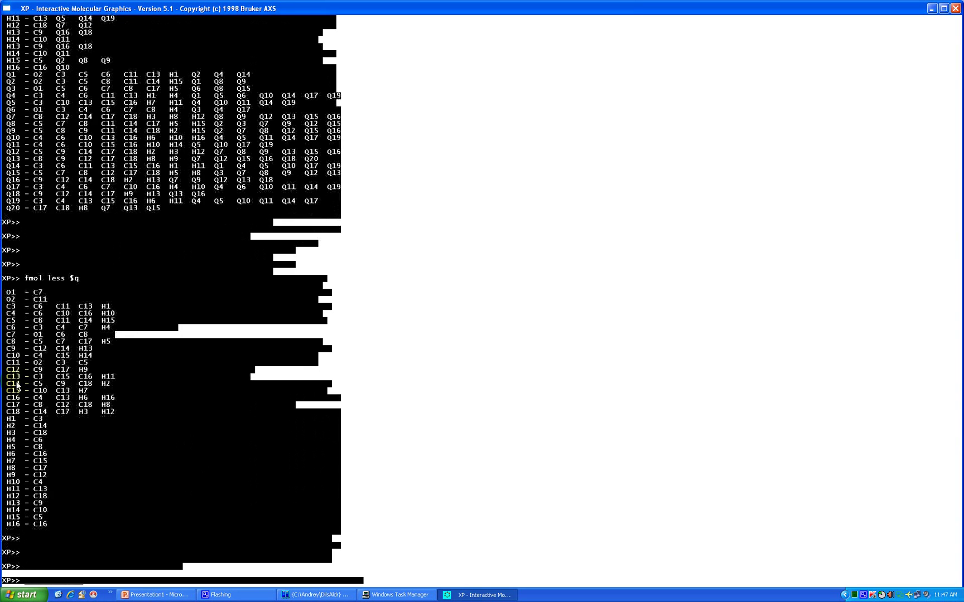
{"action": "type", "text": "proj"}
{"action": "key", "text": "Return"}
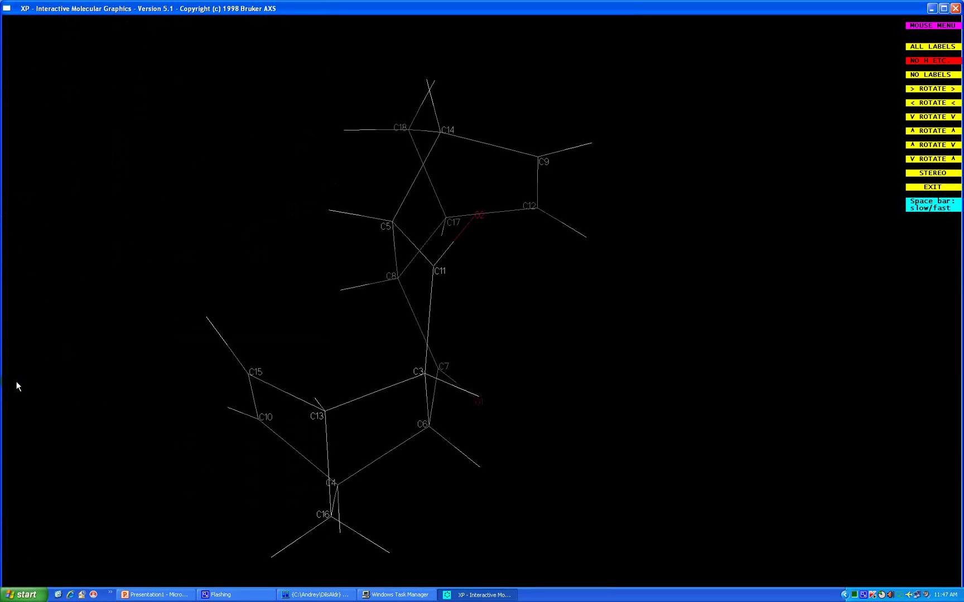
Step: Rotate the dils wireframe continuously to inspect its shape, then exit to the XP prompt
{"action": "key", "text": "Down"}
{"action": "key", "text": "Down"}
{"action": "key", "text": "Down"}
{"action": "key", "text": "Up"}
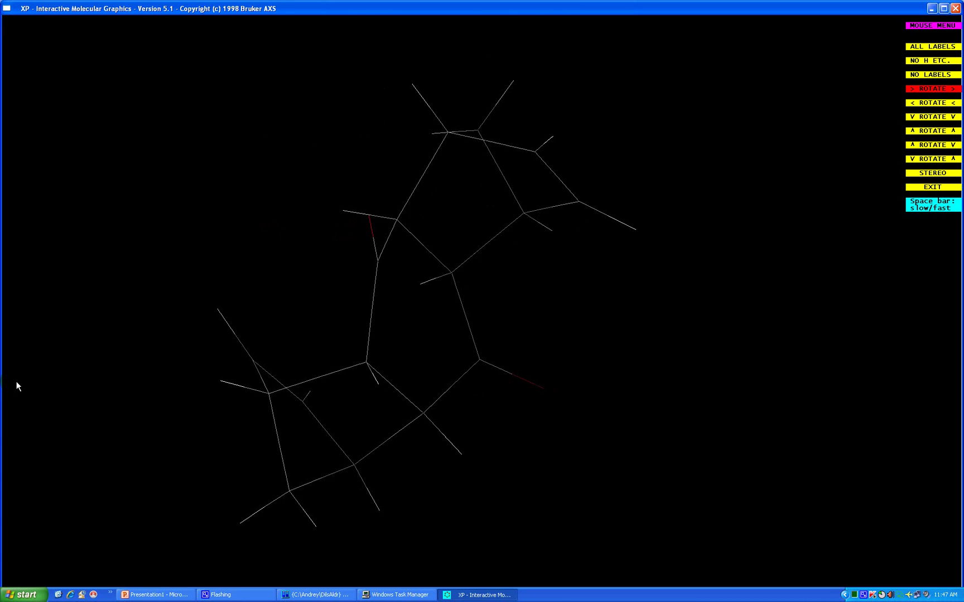
{"action": "key", "text": "Escape"}
{"action": "type", "text": "i"}
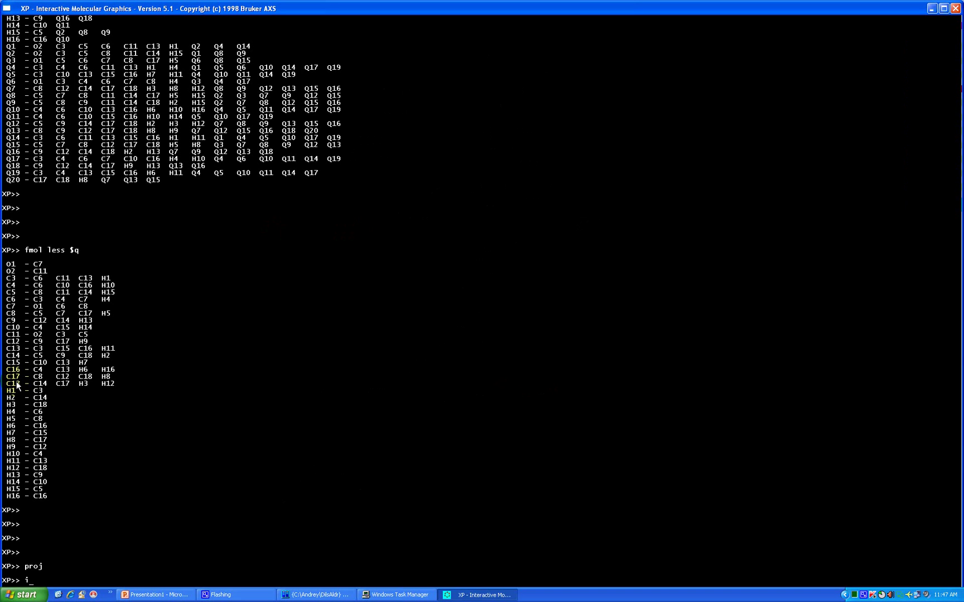
{"action": "type", "text": "nfo"}
Step: List atom parameters with info (34 atoms, 38 bonds) and reopen the proj drawing
{"action": "key", "text": "Return"}
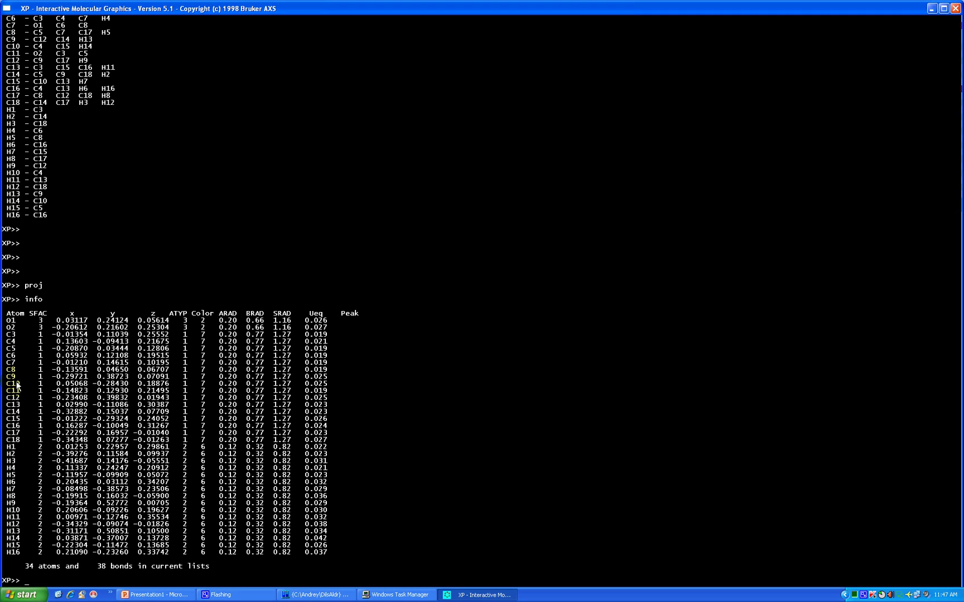
{"action": "type", "text": "proj"}
{"action": "key", "text": "Return"}
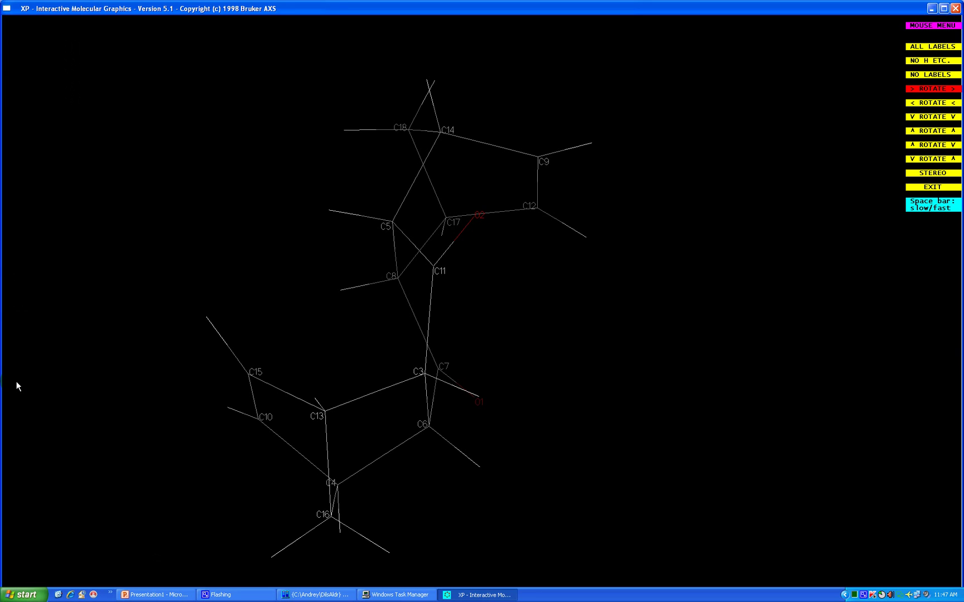
Step: Turn the molecule flat-on with all atoms labelled, then exit PROJ keeping the orientation
{"action": "left_click", "coordinate": [16, 382]}
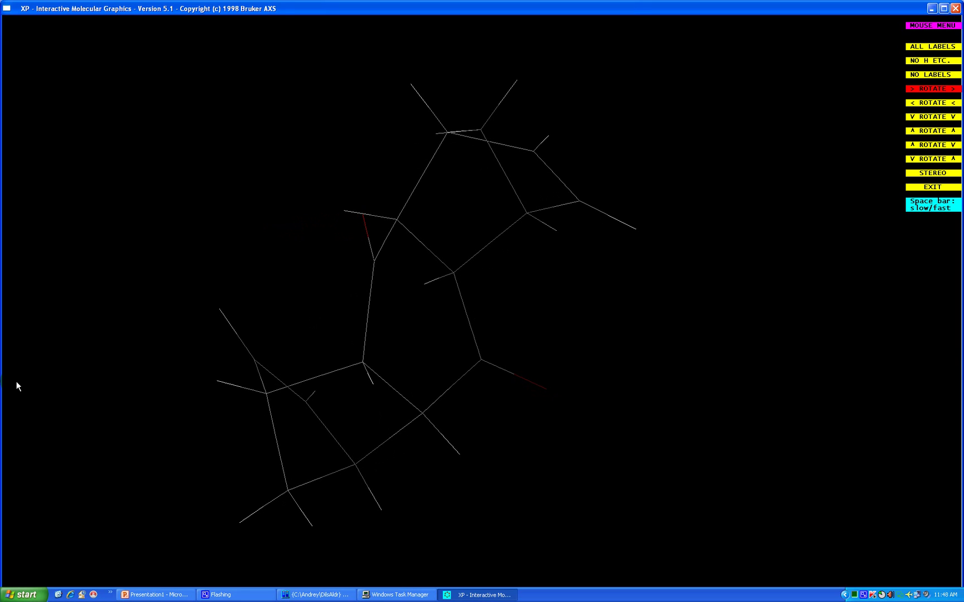
{"action": "key", "text": "Up"}
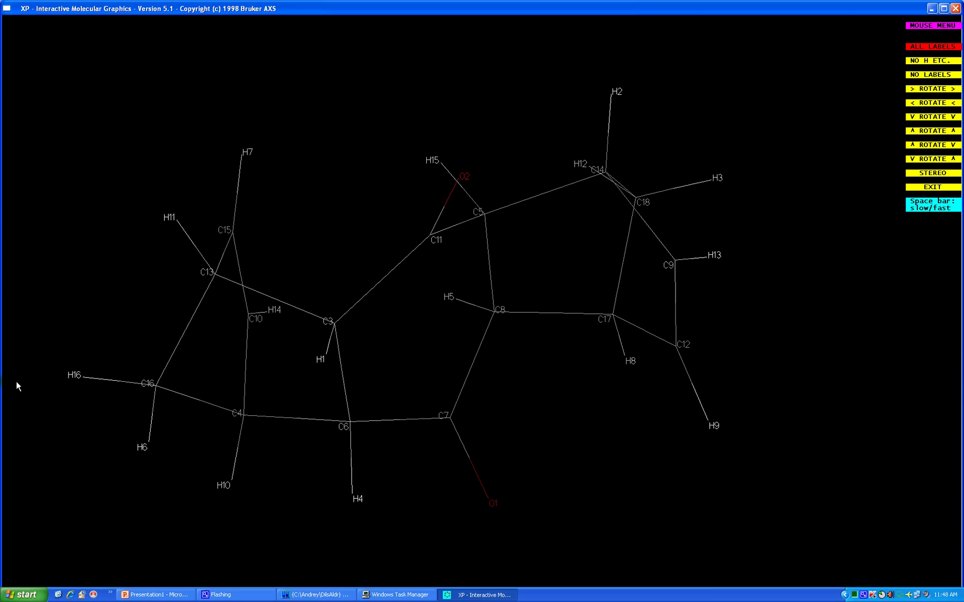
{"action": "key", "text": "Escape"}
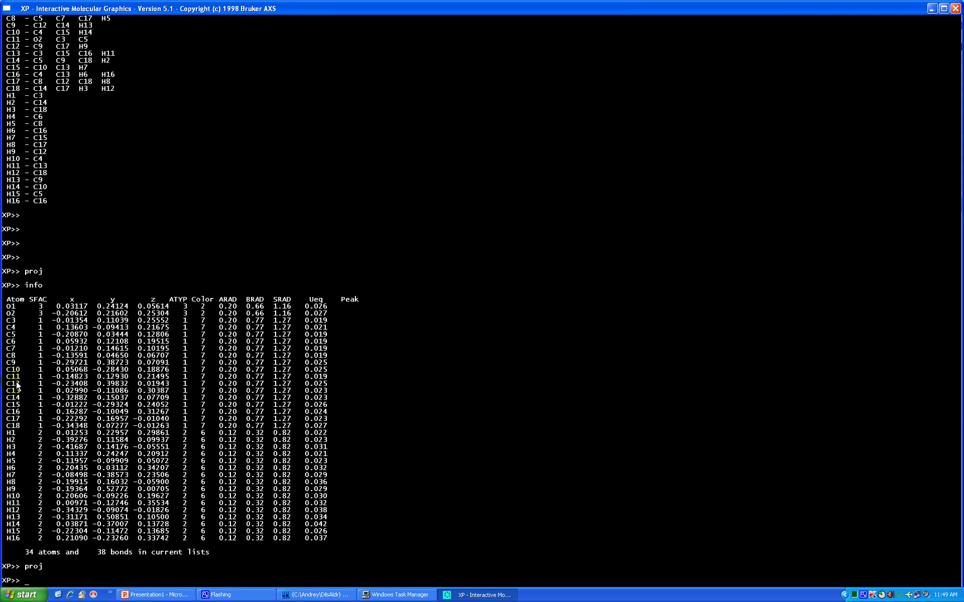
Step: Enter 'pick $c' to relabel the carbon atoms interactively
{"action": "type", "text": "pick"}
{"action": "type", "text": "$c"}
Step: Start the carbon PICK and rename the former C18 to C15
{"action": "key", "text": "Return"}
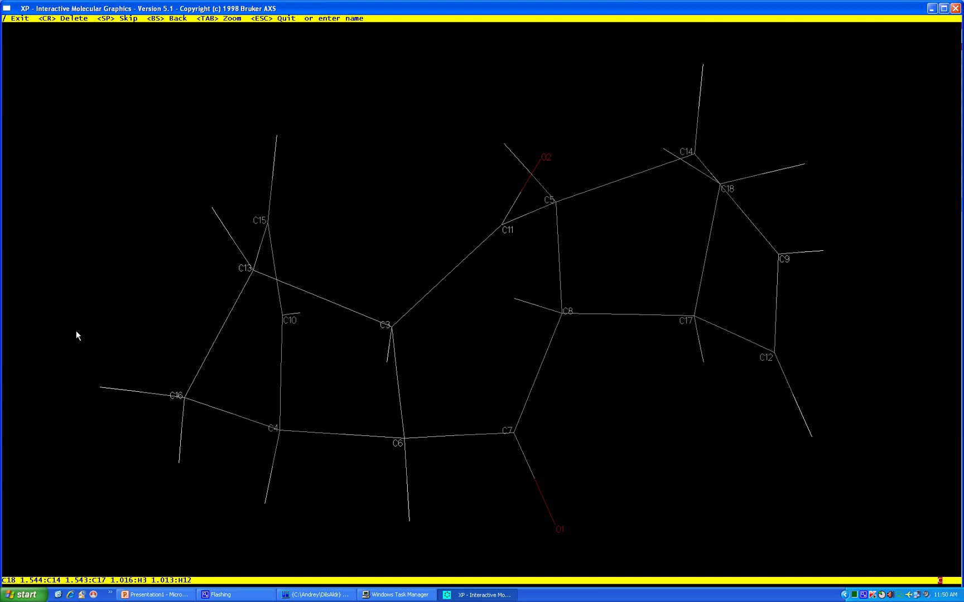
{"action": "type", "text": "15"}
{"action": "key", "text": "Return"}
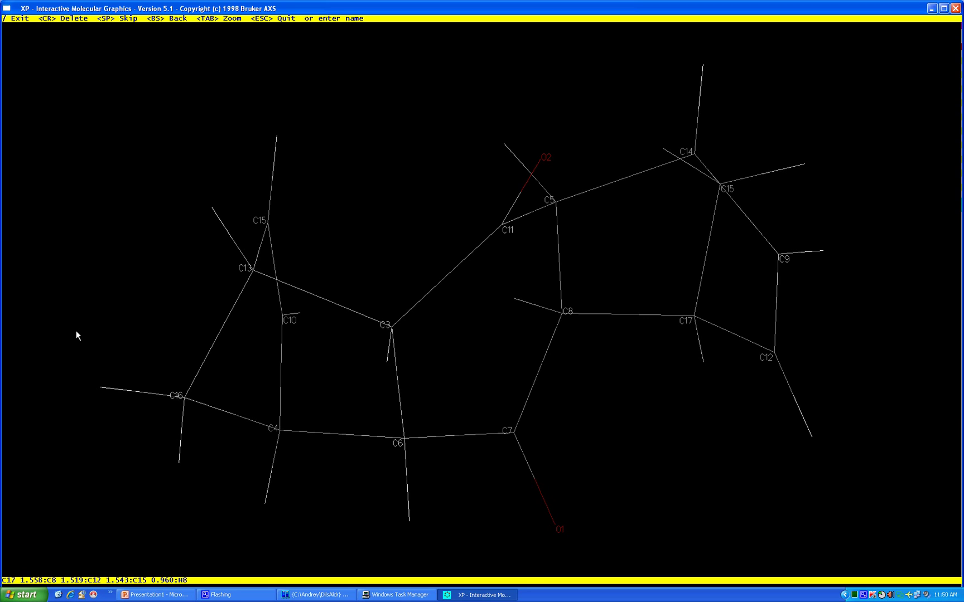
Step: Give the next carbons the names C2, C16, C8, C13, C9, C1, C11 and C7
{"action": "type", "text": "C2"}
{"action": "key", "text": "Return"}
{"action": "type", "text": "C16"}
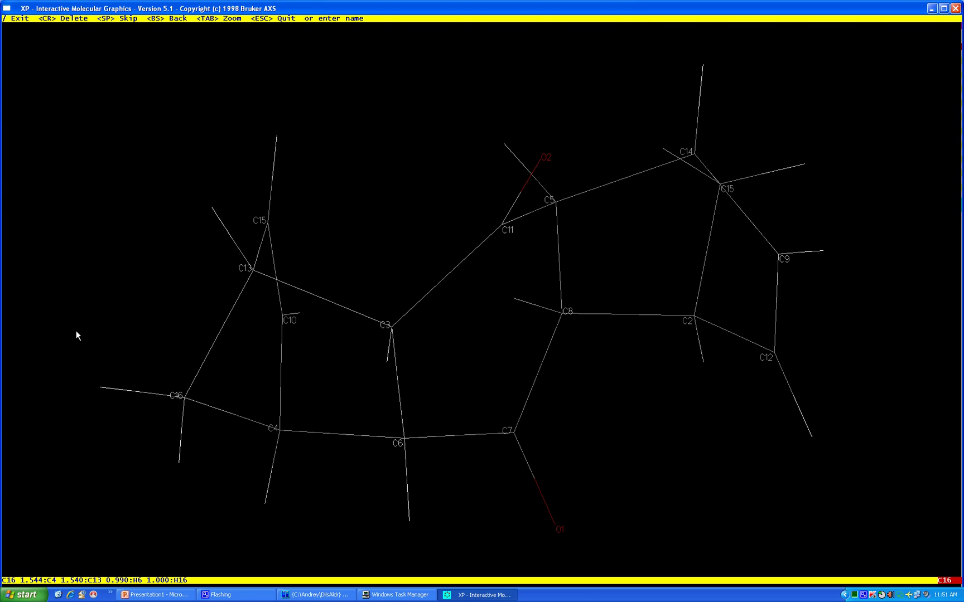
{"action": "key", "text": "Return"}
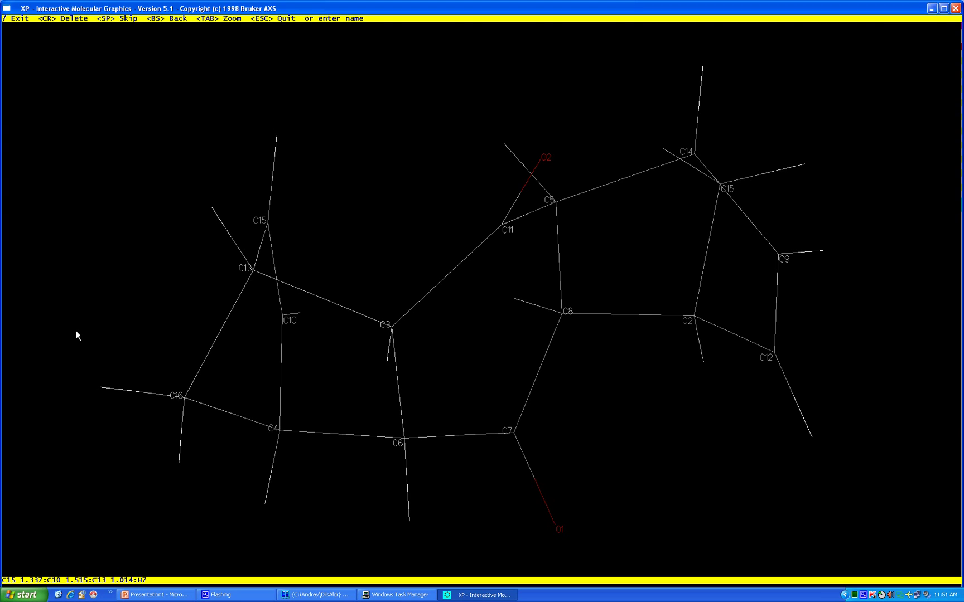
{"action": "type", "text": "C8"}
{"action": "key", "text": "Return"}
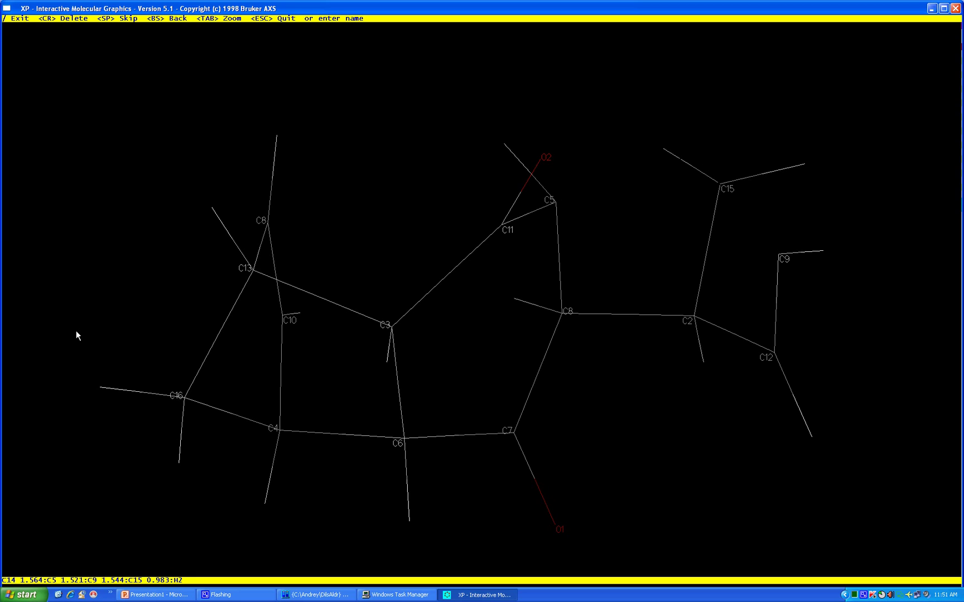
{"action": "type", "text": "C13"}
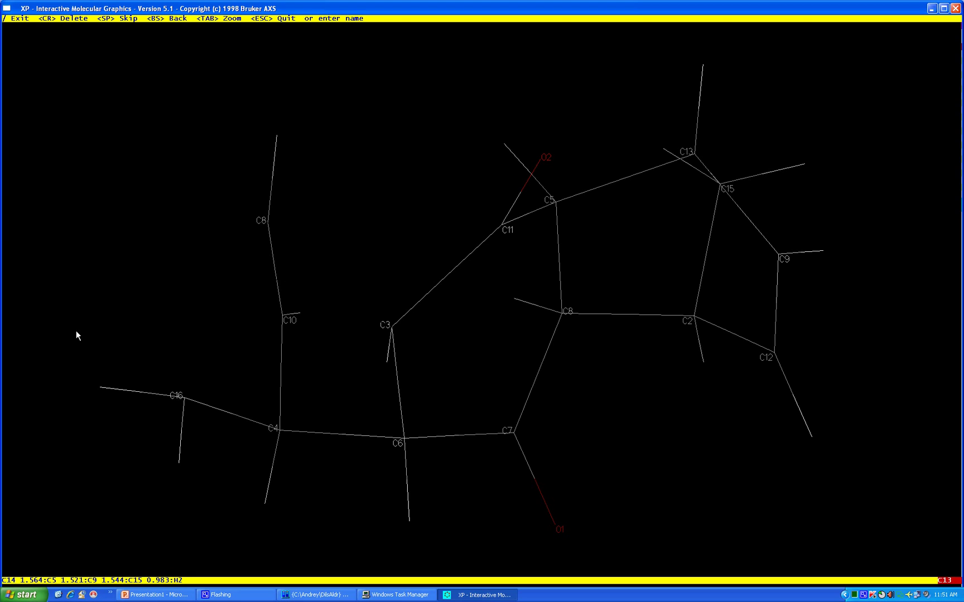
{"action": "key", "text": "Return"}
{"action": "type", "text": "C9"}
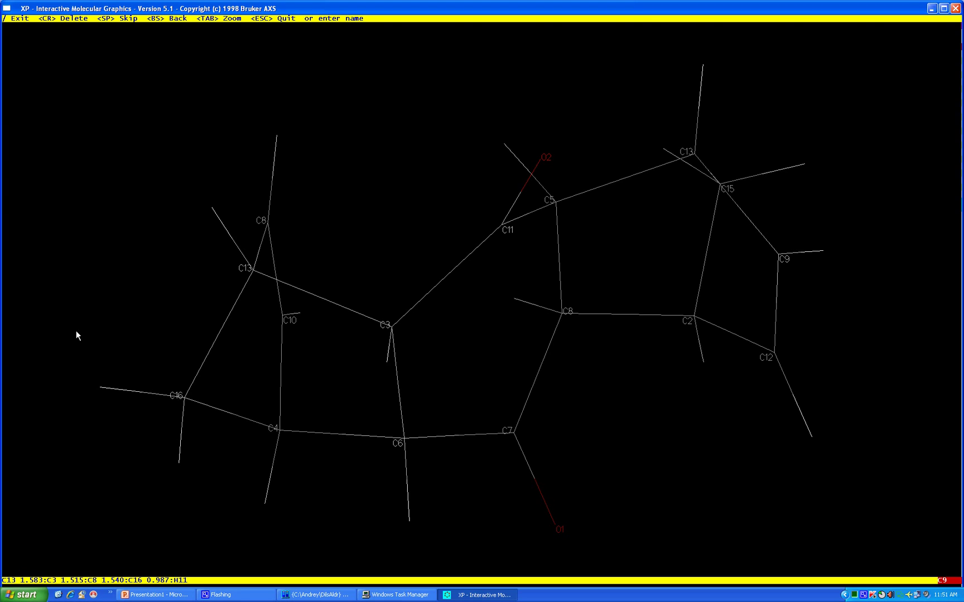
{"action": "key", "text": "Return"}
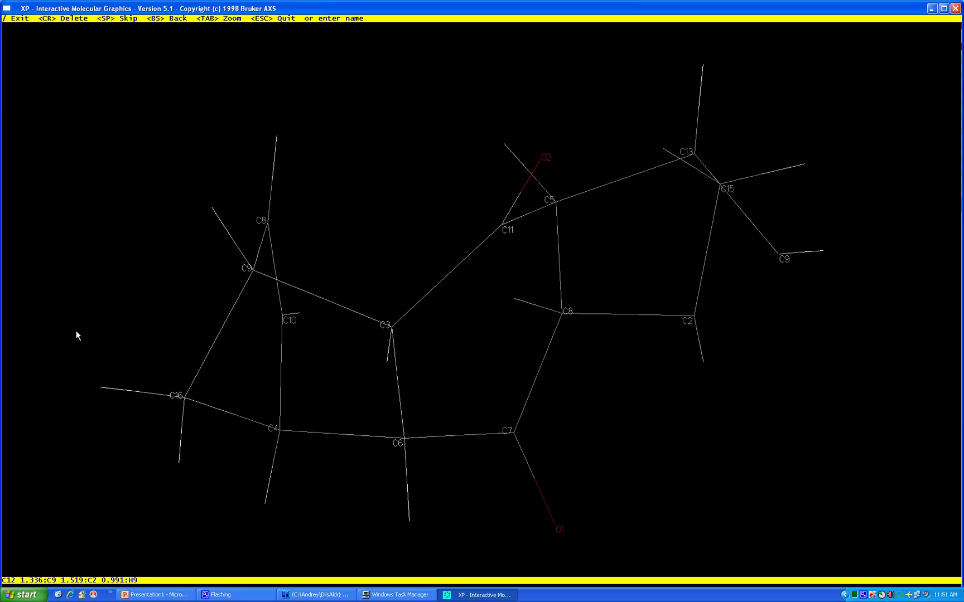
{"action": "type", "text": "C1"}
{"action": "key", "text": "Return"}
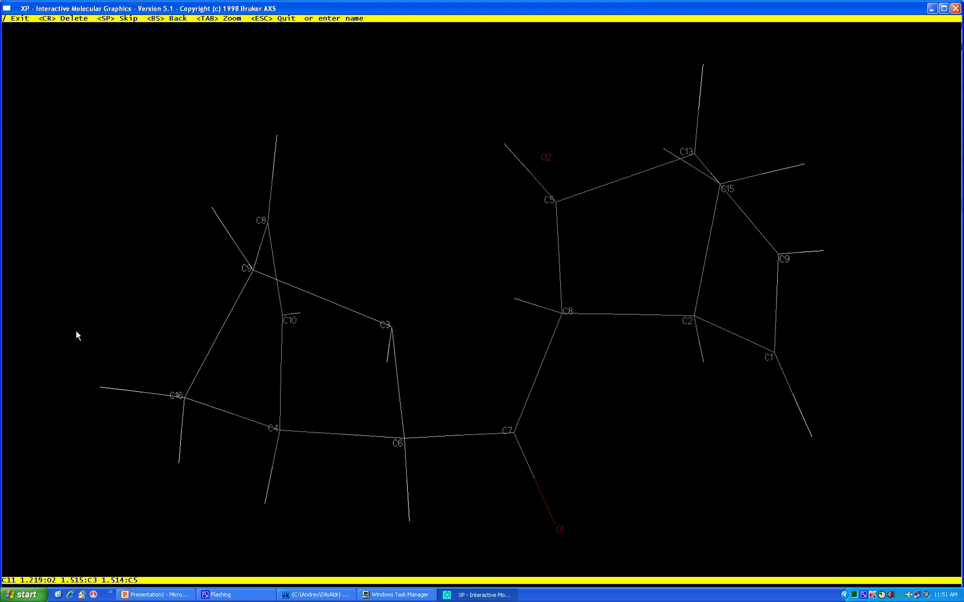
{"action": "type", "text": "C11"}
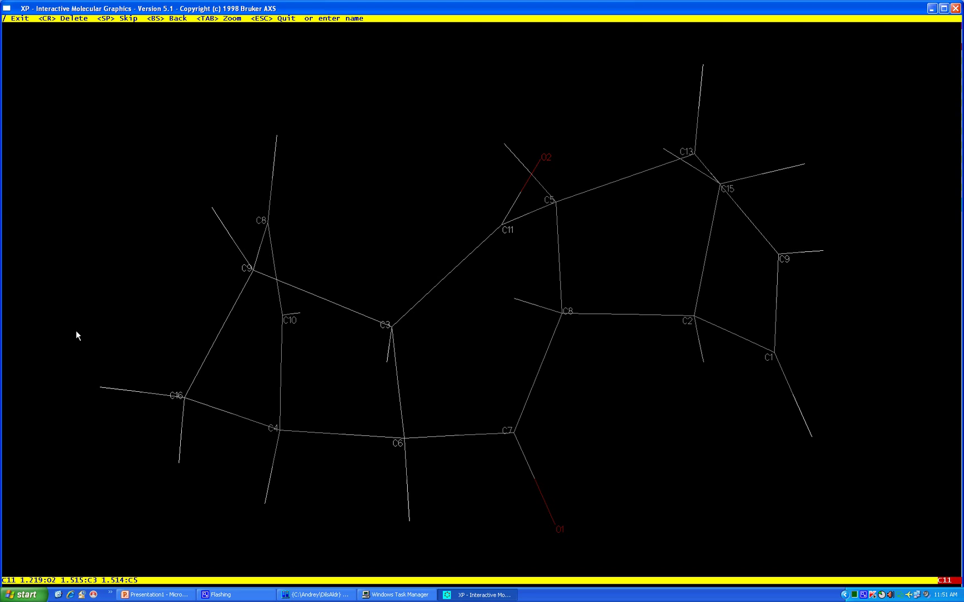
{"action": "key", "text": "Return"}
{"action": "type", "text": "C7"}
{"action": "key", "text": "Return"}
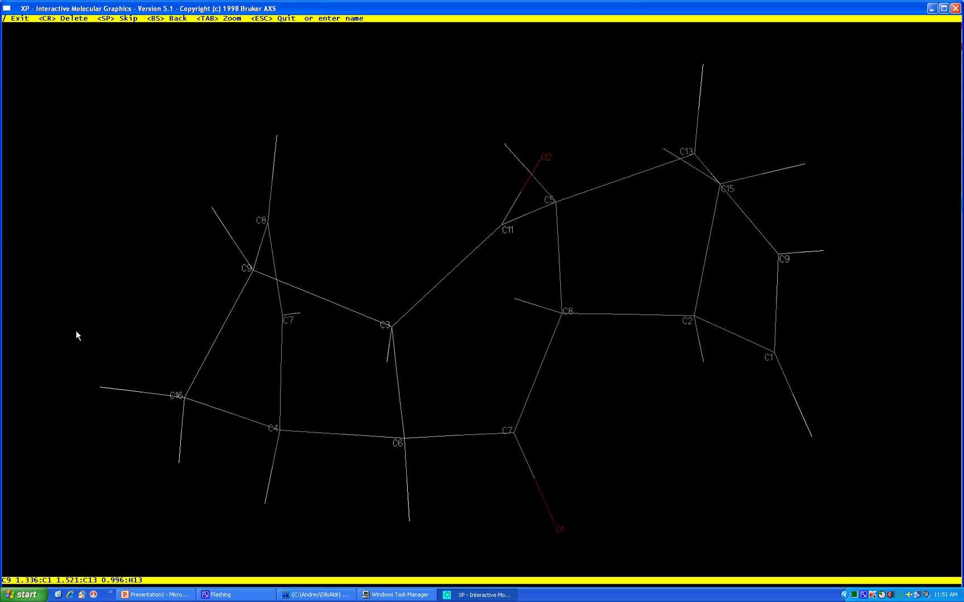
Step: Rename the remaining carbons C14, C3, C4, C5, C12, C6 and C10, then end PICK with /
{"action": "type", "text": "C14"}
{"action": "key", "text": "Return"}
{"action": "type", "text": "C3"}
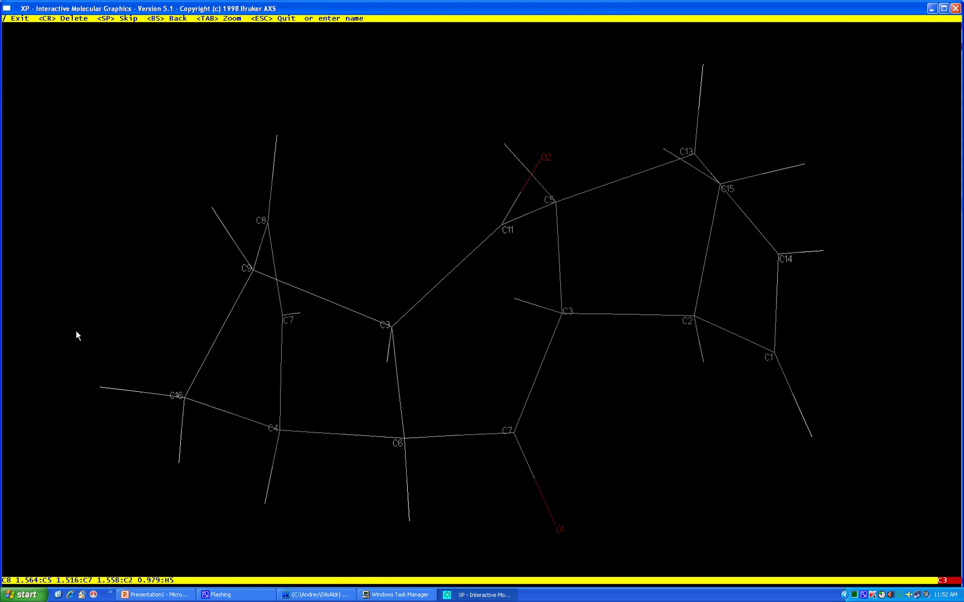
{"action": "key", "text": "Return"}
{"action": "type", "text": "C4"}
{"action": "key", "text": "Return"}
{"action": "type", "text": "C5"}
{"action": "key", "text": "Return"}
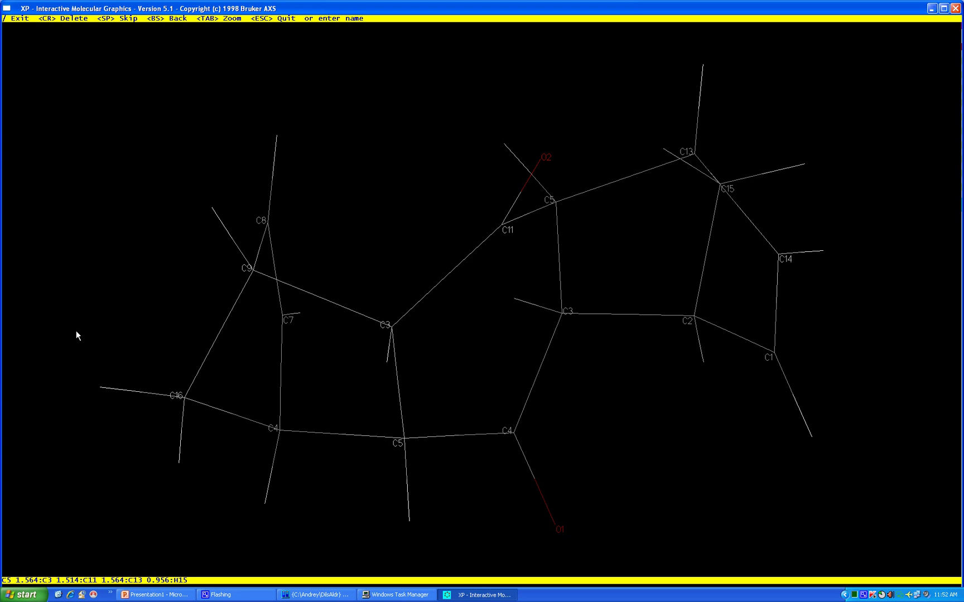
{"action": "key", "text": "Return"}
{"action": "type", "text": "C12"}
{"action": "key", "text": "Return"}
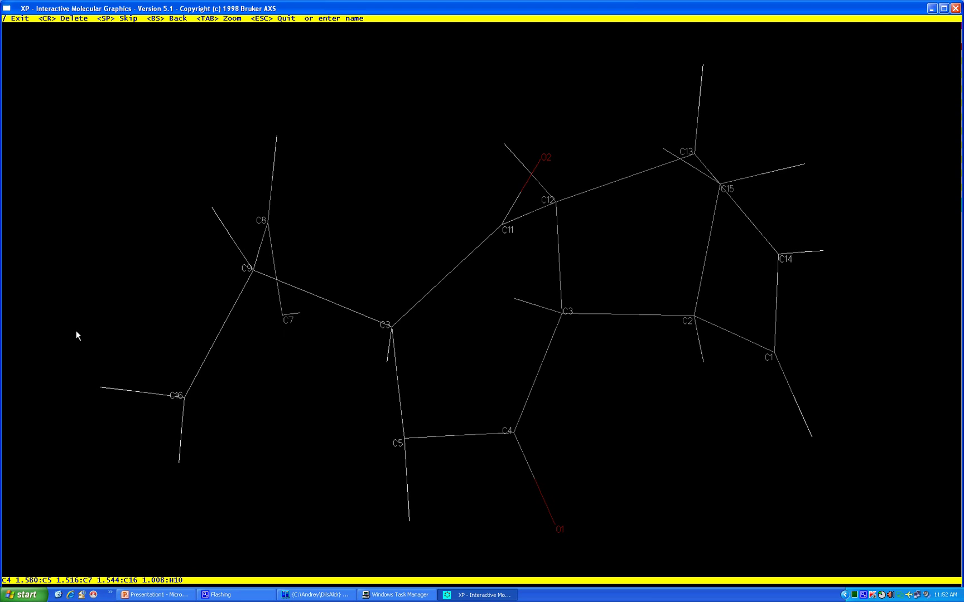
{"action": "type", "text": "C6"}
{"action": "key", "text": "Return"}
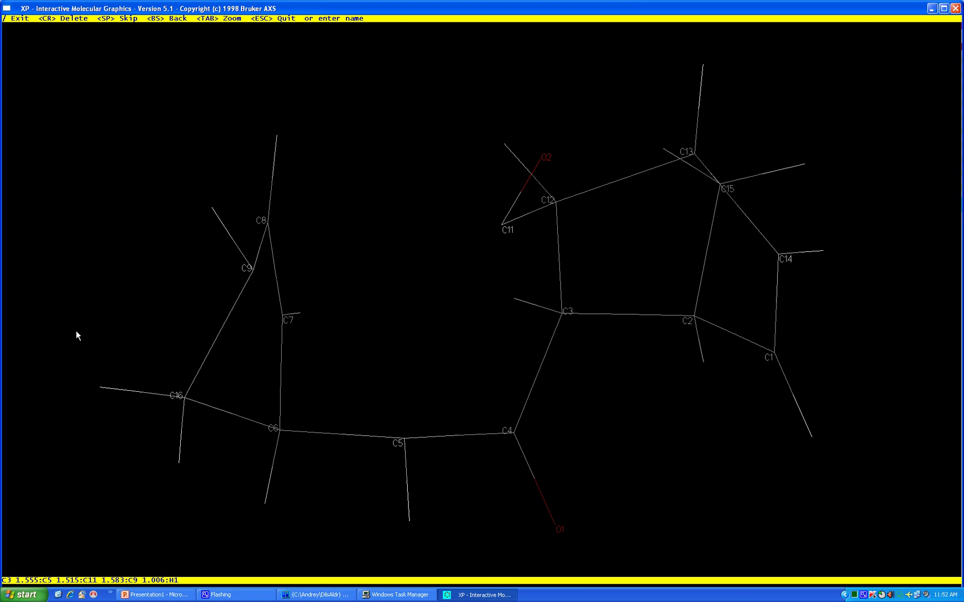
{"action": "type", "text": "C10"}
{"action": "key", "text": "Return"}
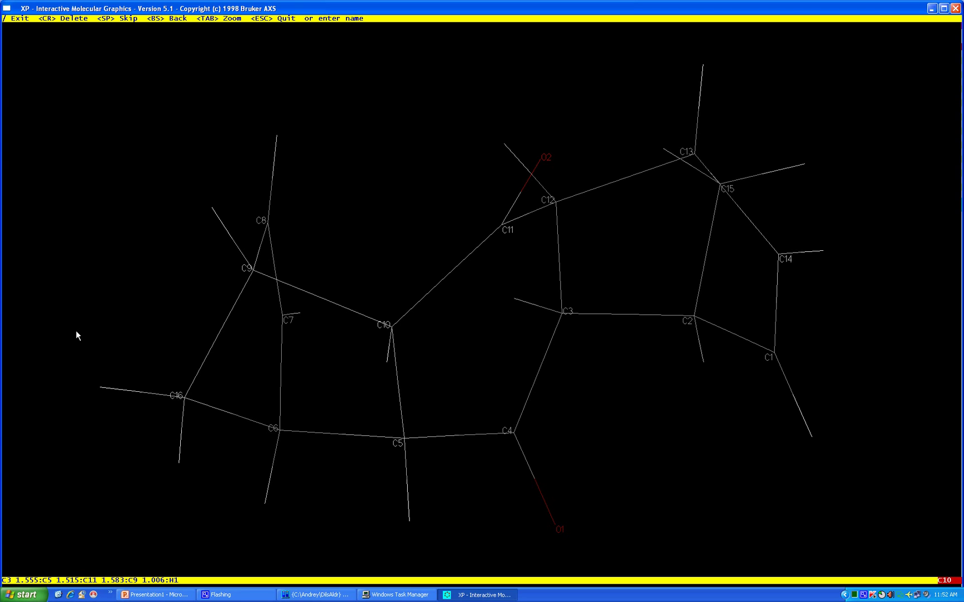
{"action": "key", "text": "slash"}
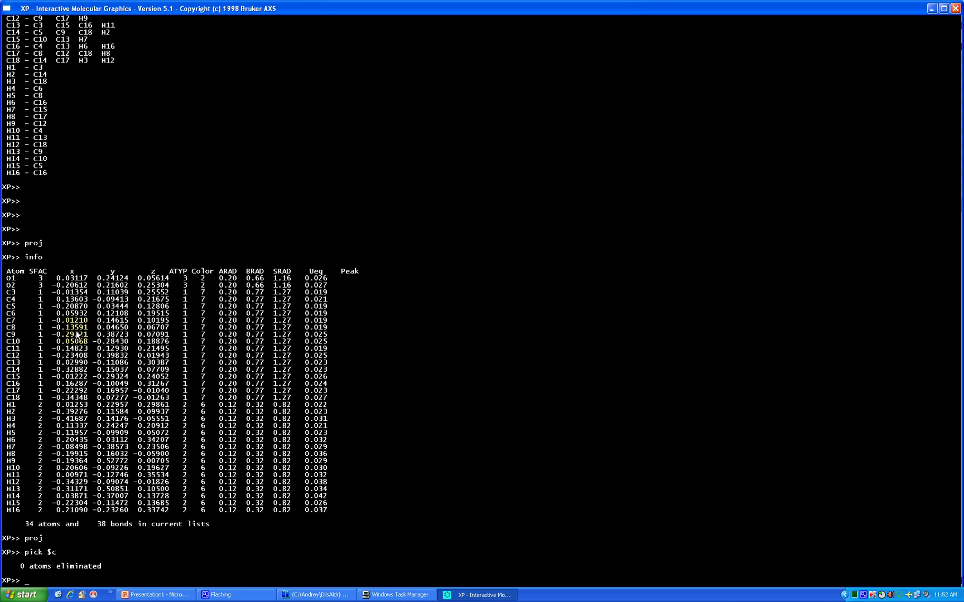
Step: Start relabelling the molecule's hydrogen atoms with 'pick $h'
{"action": "type", "text": "pick $h"}
{"action": "key", "text": "Return"}
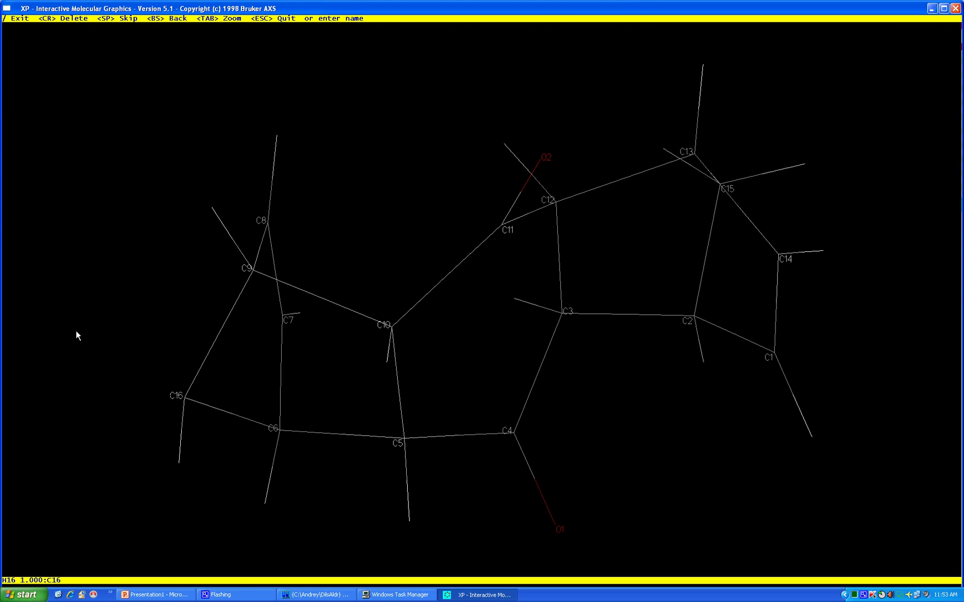
Step: Rename the first hydrogens as H16B, H12, H7, H14 and H15B
{"action": "type", "text": "H16B"}
{"action": "key", "text": "Return"}
{"action": "type", "text": "H12"}
{"action": "key", "text": "Return"}
{"action": "type", "text": "H7"}
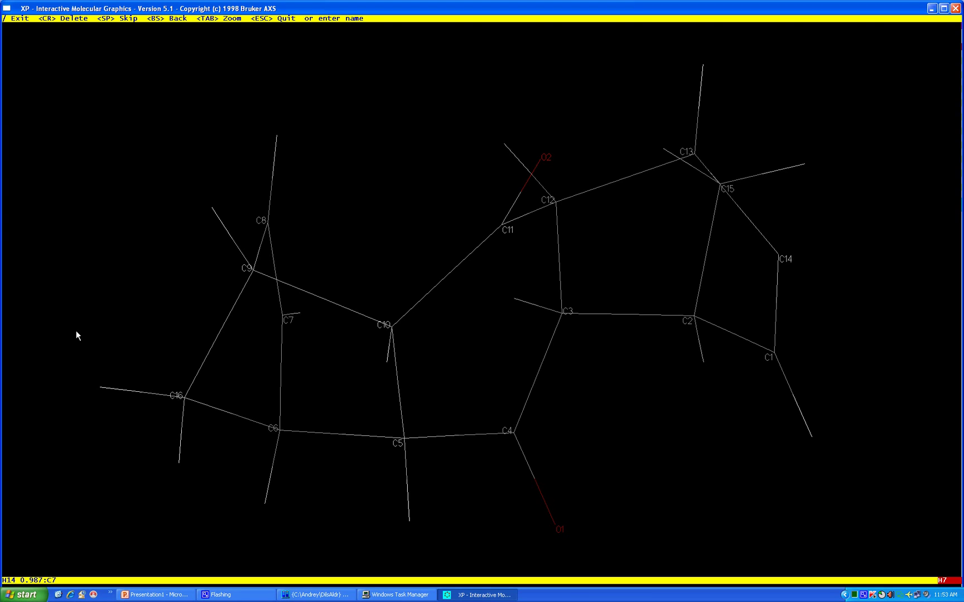
{"action": "key", "text": "Return"}
{"action": "type", "text": "H14"}
{"action": "key", "text": "Return"}
{"action": "type", "text": "H15B"}
{"action": "key", "text": "Return"}
Step: Rename the next hydrogens as H9, H6, H1, H2, H8 and H16A
{"action": "type", "text": "H9"}
{"action": "key", "text": "Return"}
{"action": "type", "text": "H6"}
{"action": "key", "text": "Return"}
{"action": "type", "text": "H1"}
{"action": "key", "text": "Return"}
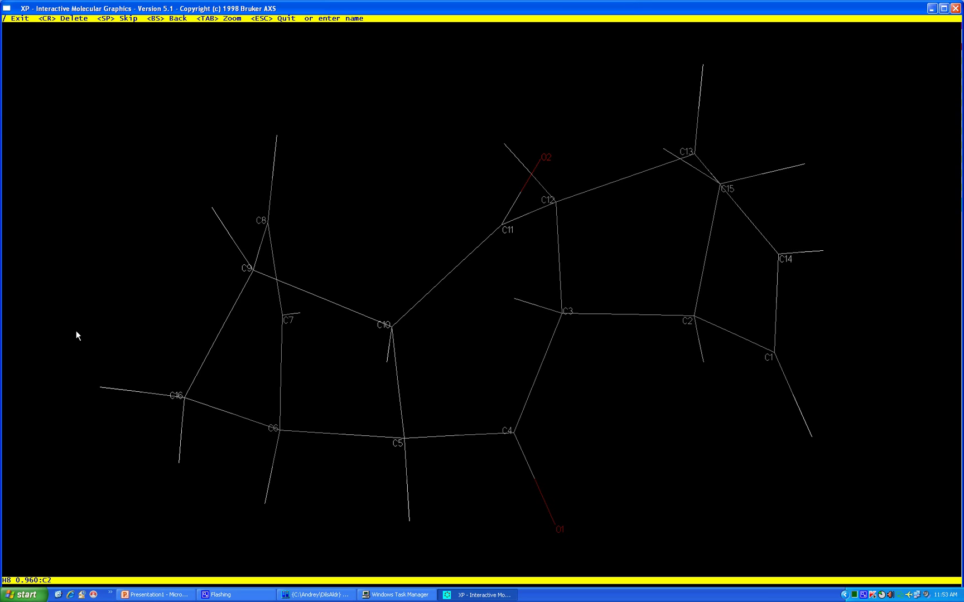
{"action": "type", "text": "H2"}
{"action": "key", "text": "Return"}
{"action": "type", "text": "H8"}
{"action": "key", "text": "Return"}
{"action": "type", "text": "H16A"}
{"action": "key", "text": "Return"}
Step: Rename the last hydrogens as H3, H5, H15A, H13 and H10, ending the pass
{"action": "type", "text": "H3"}
{"action": "key", "text": "Return"}
{"action": "type", "text": "H5"}
{"action": "key", "text": "Return"}
{"action": "type", "text": "H1"}
{"action": "key", "text": "Return"}
{"action": "type", "text": "H13"}
{"action": "key", "text": "Return"}
{"action": "type", "text": "H1"}
{"action": "key", "text": "slash"}
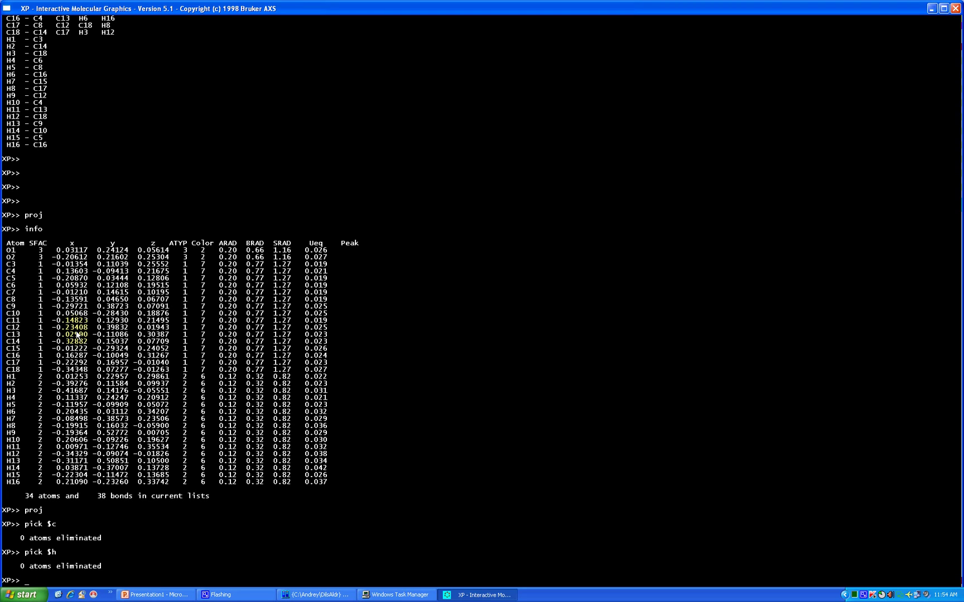
{"action": "type", "text": "proj"}
{"action": "key", "text": "Return"}
{"action": "key", "text": "Down"}
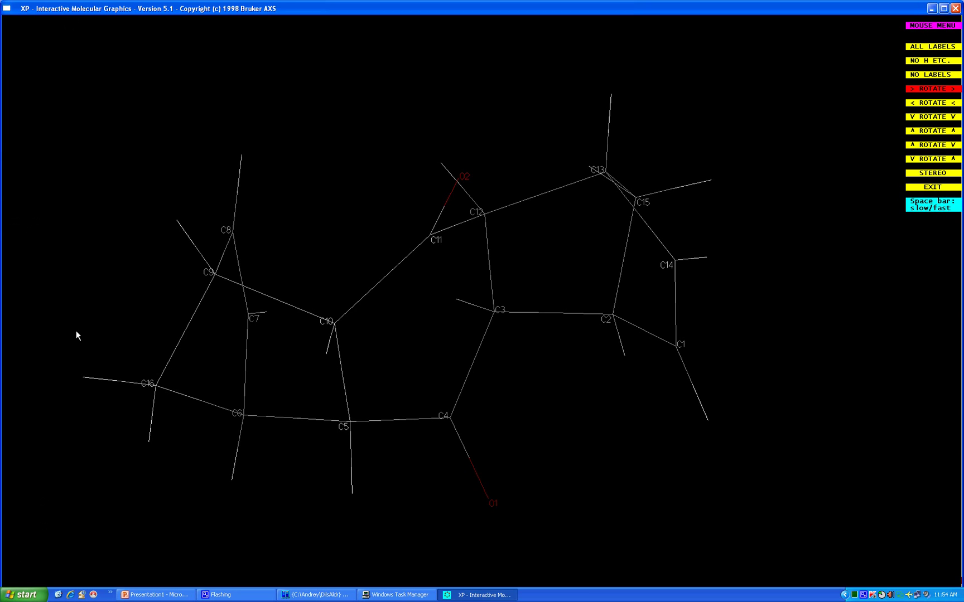
{"action": "key", "text": "Up"}
{"action": "key", "text": "Up"}
{"action": "key", "text": "Up"}
{"action": "key", "text": "Return"}
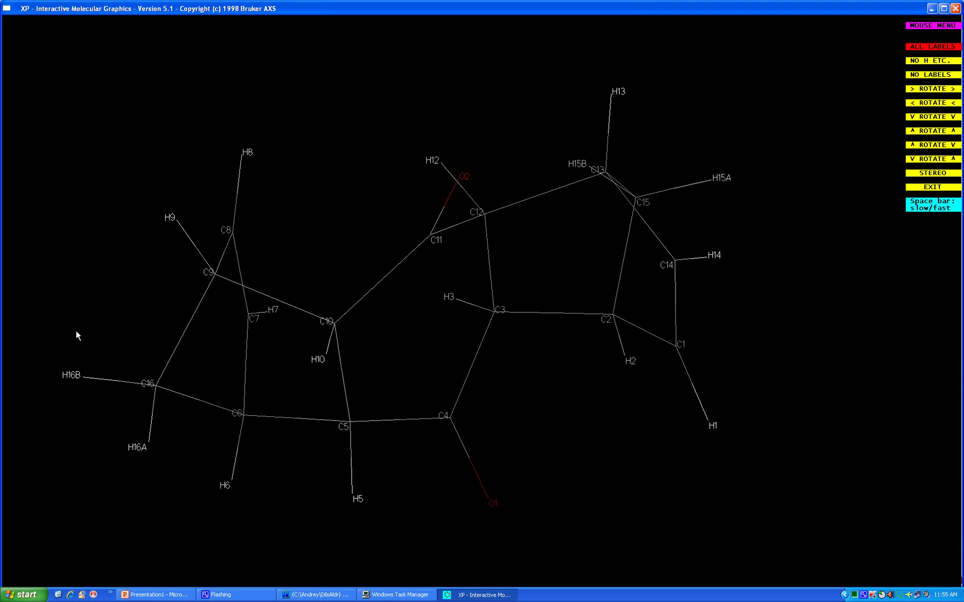
{"action": "key", "text": "Escape"}
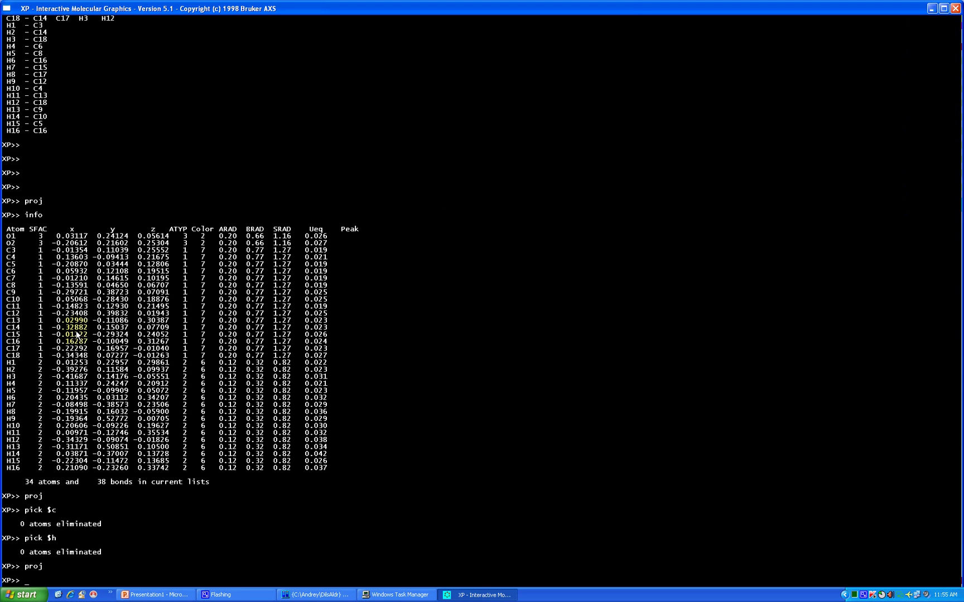
Step: List the renamed atoms with 'info', sort them, and begin entering 'sort $o $c'
{"action": "type", "text": "info"}
{"action": "key", "text": "Return"}
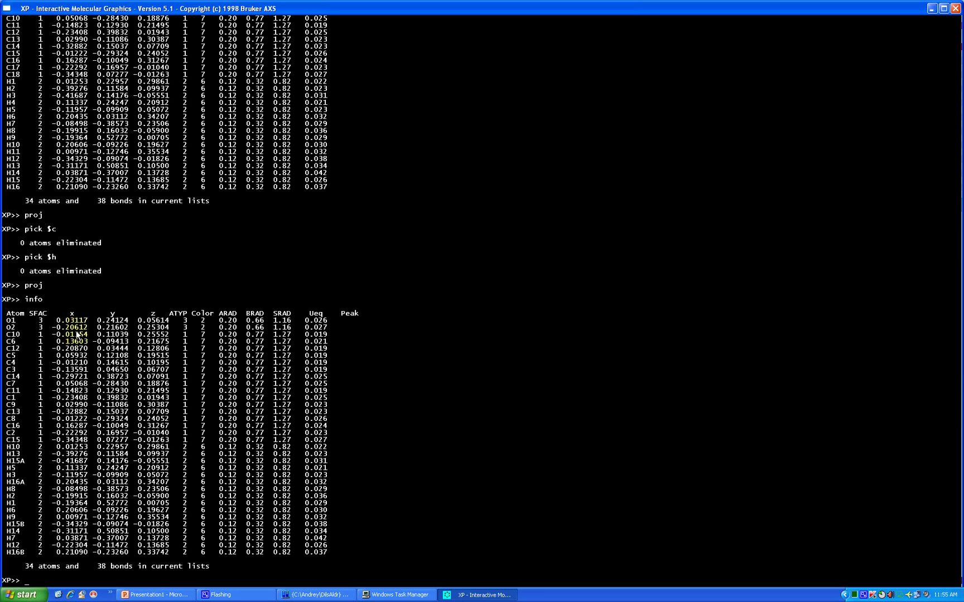
{"action": "type", "text": "sort"}
{"action": "key", "text": "Return"}
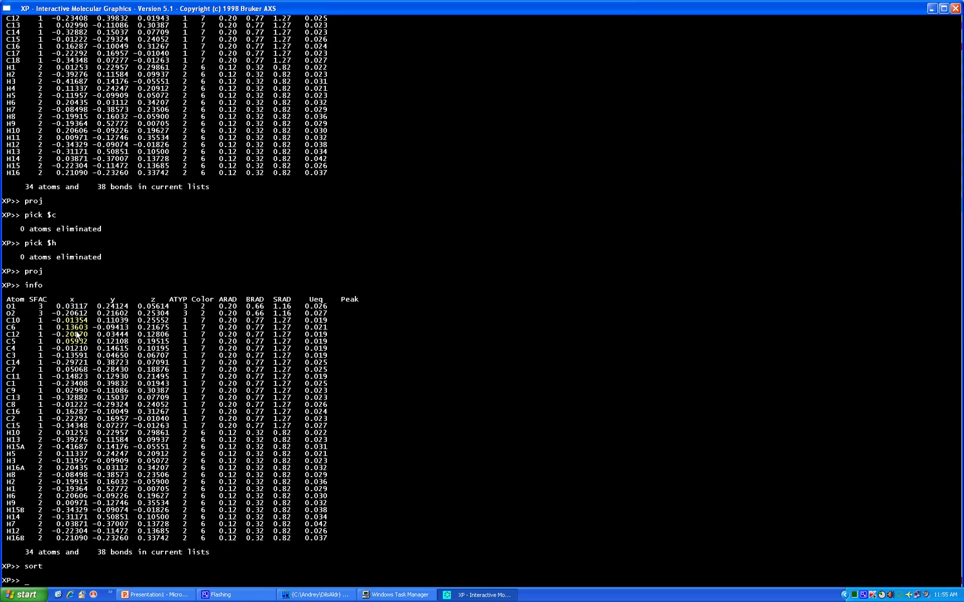
{"action": "type", "text": "sort"}
{"action": "type", "text": "$o $c"}
Step: Sort oxygens first, then each carbon with its hydrogens, and list the new order
{"action": "key", "text": "Return"}
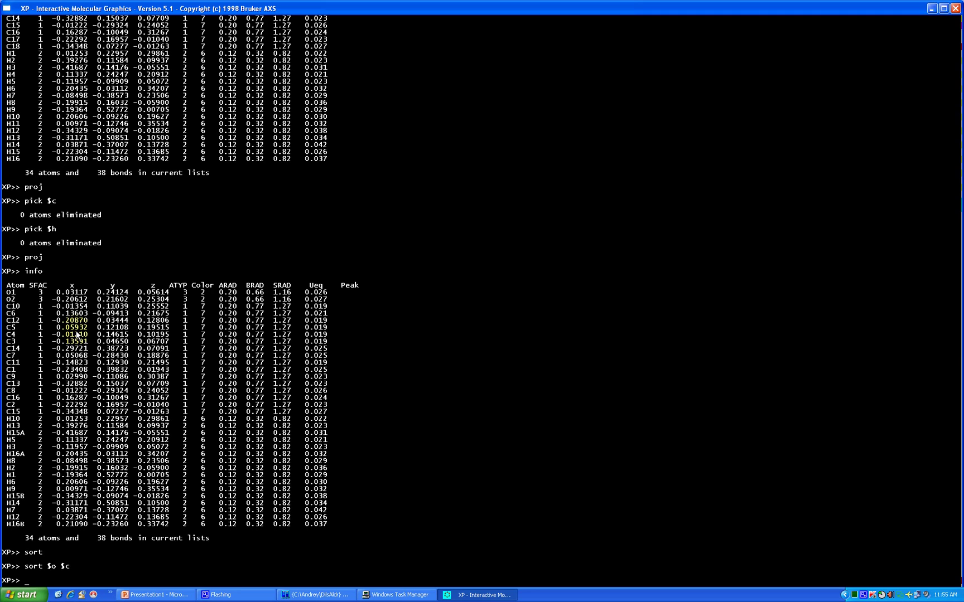
{"action": "type", "text": "info"}
{"action": "key", "text": "Return"}
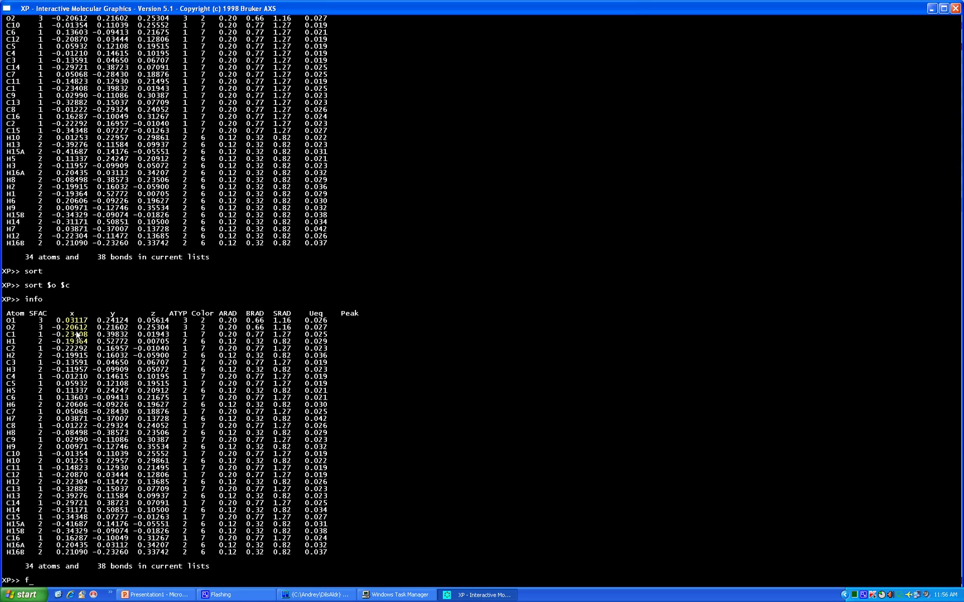
Step: Save the structure as dils.res and quit XP
{"action": "type", "text": "ile dils"}
{"action": "key", "text": "Return"}
{"action": "key", "text": "Return"}
{"action": "type", "text": "quit"}
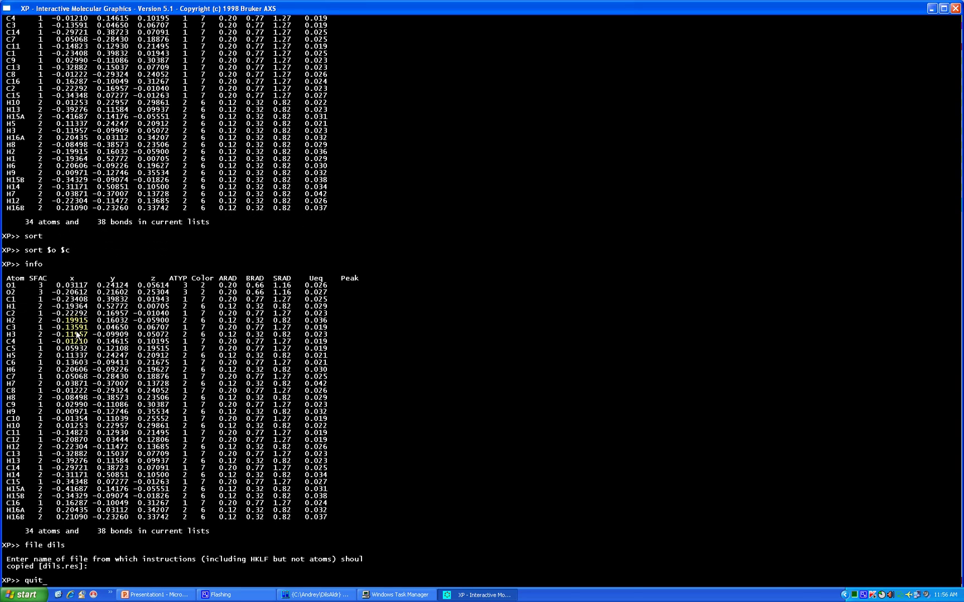
{"action": "key", "text": "Return"}
Step: Run 'xl dils' to re-refine, reaching R1 = 0.0501 and wR2 = 0.1418
{"action": "type", "text": "xl"}
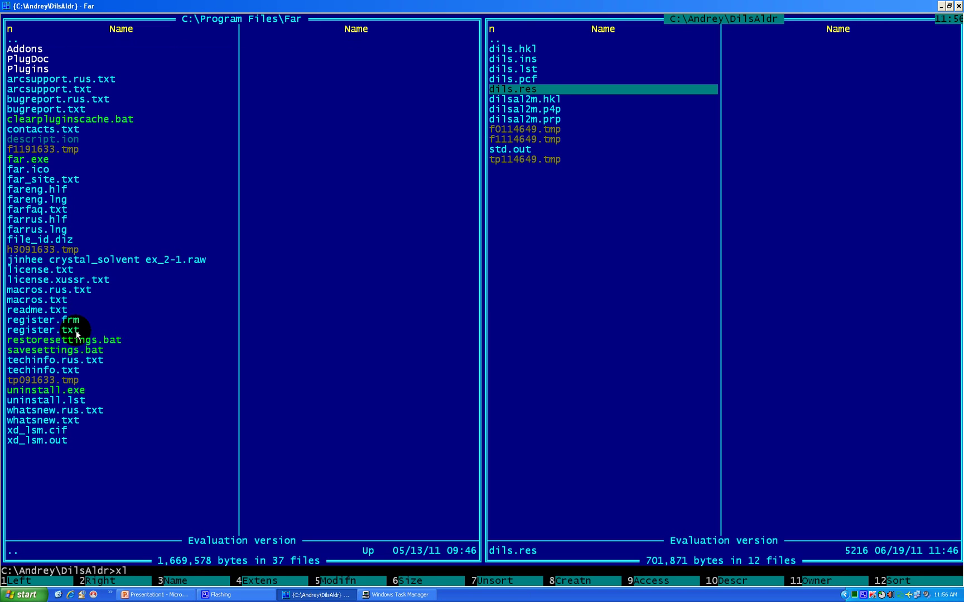
{"action": "key", "text": "ctrl+Return"}
{"action": "key", "text": "BackSpace"}
{"action": "key", "text": "BackSpace"}
{"action": "key", "text": "BackSpace"}
{"action": "key", "text": "BackSpace"}
{"action": "key", "text": "BackSpace"}
{"action": "key", "text": "Return"}
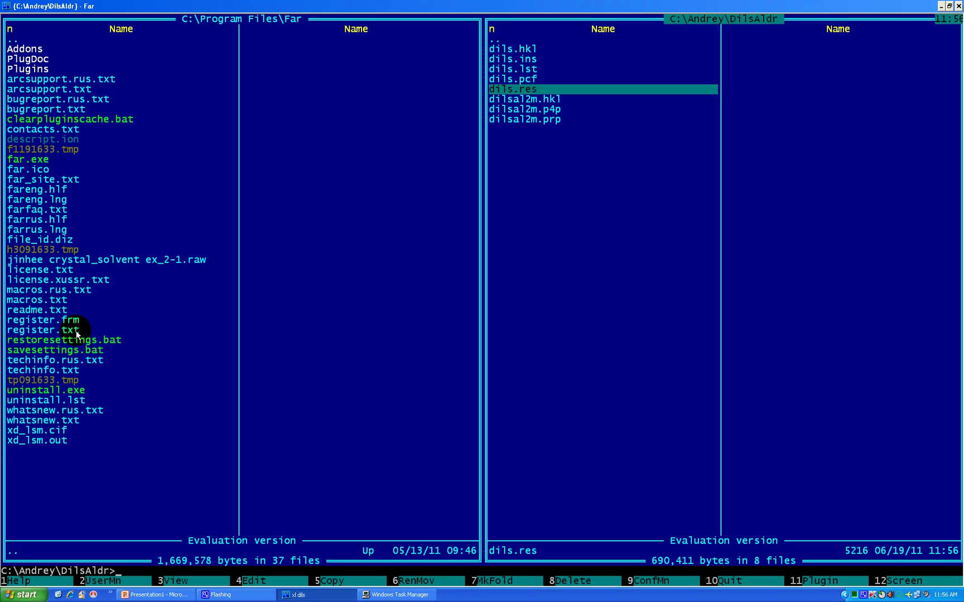
{"action": "key", "text": "ctrl+o"}
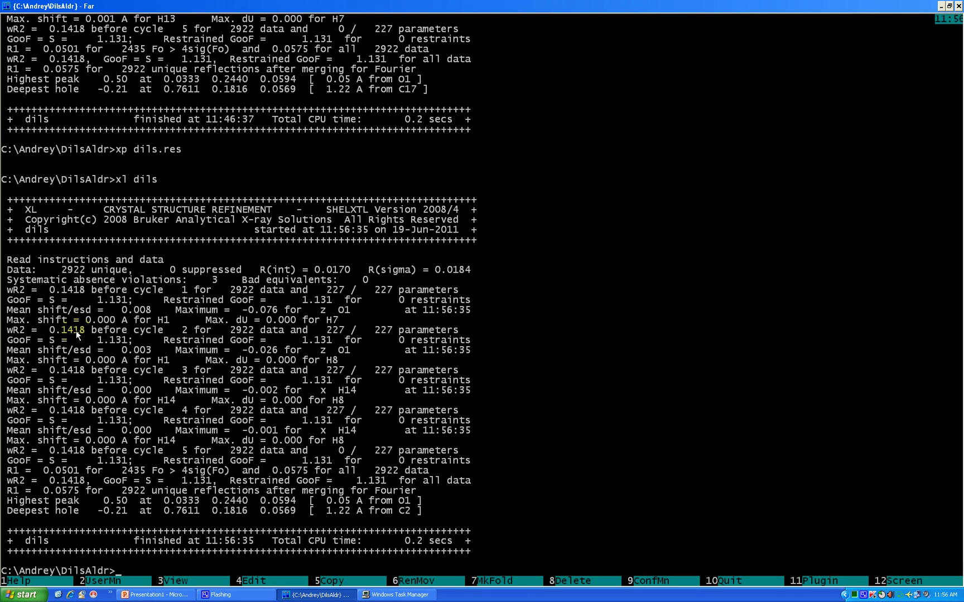